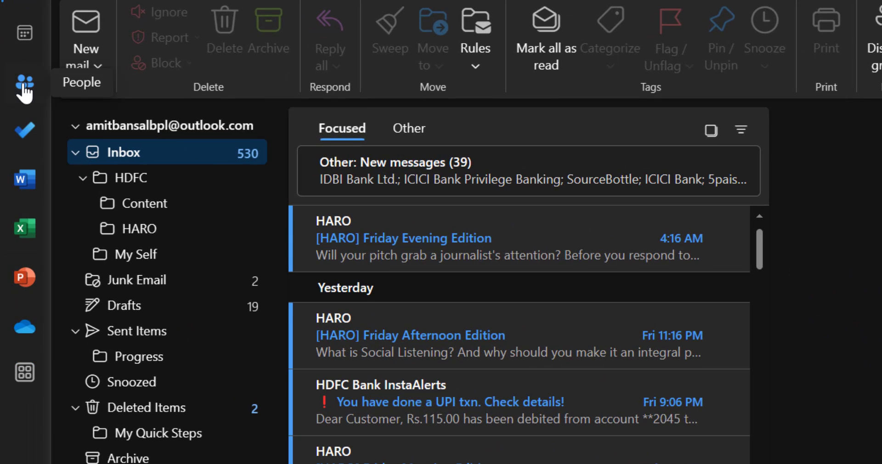
Start a new contact in People and enter the contact's first name.
click(22, 87)
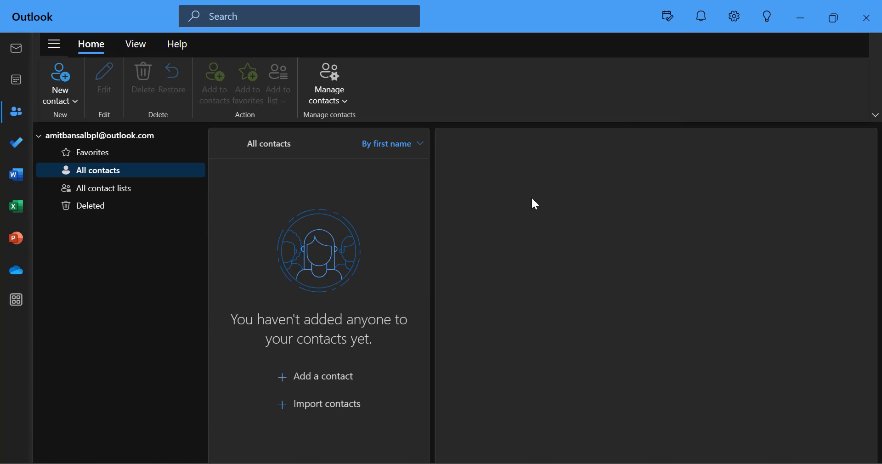
click(312, 378)
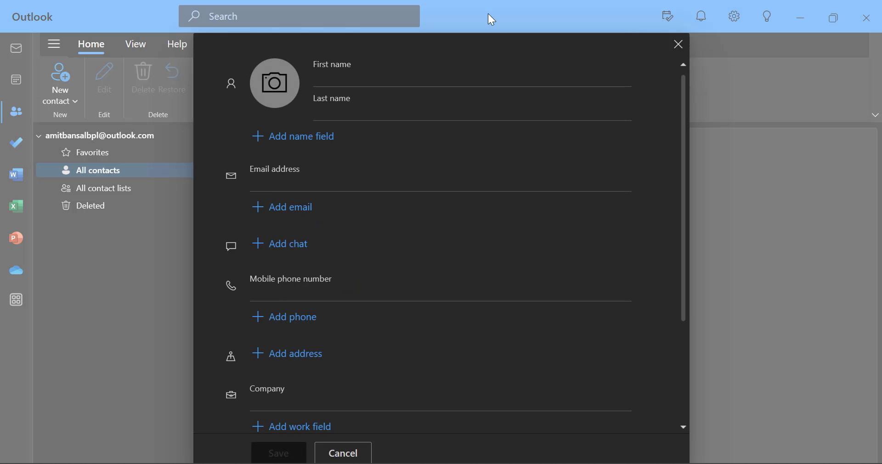
click(398, 70)
text(Amit)
Fill in the contact's e-mail address, mobile number, and company XYZ.
click(357, 180)
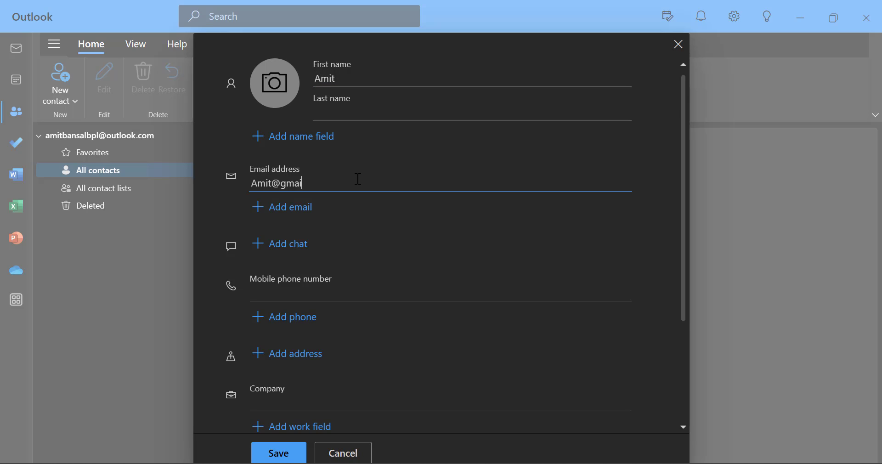
scroll(375, 225, down, 1)
click(374, 234)
text(9999999999)
click(346, 350)
text(XYZ)
scroll(347, 353, down, 2)
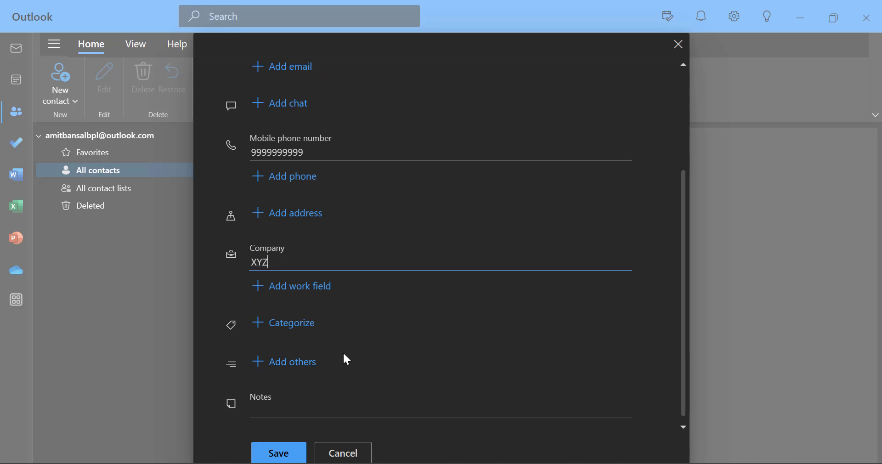
Add a Birthday field to the contact and set its month to December.
click(285, 363)
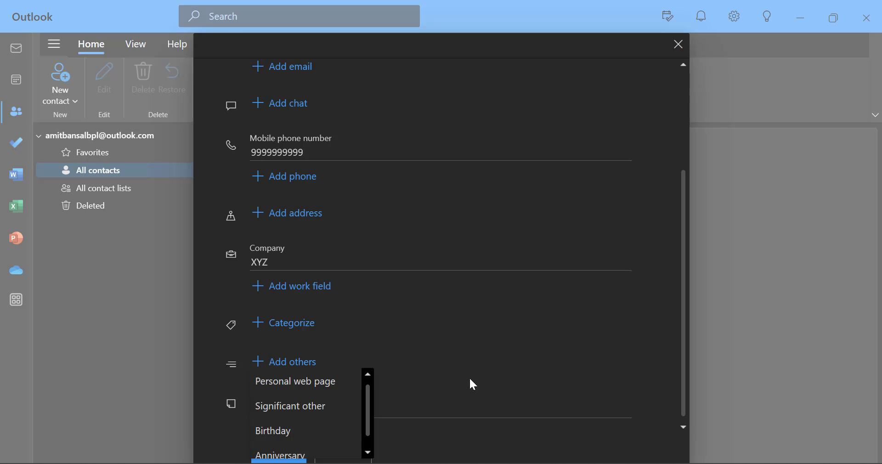
scroll(329, 426, down, 1)
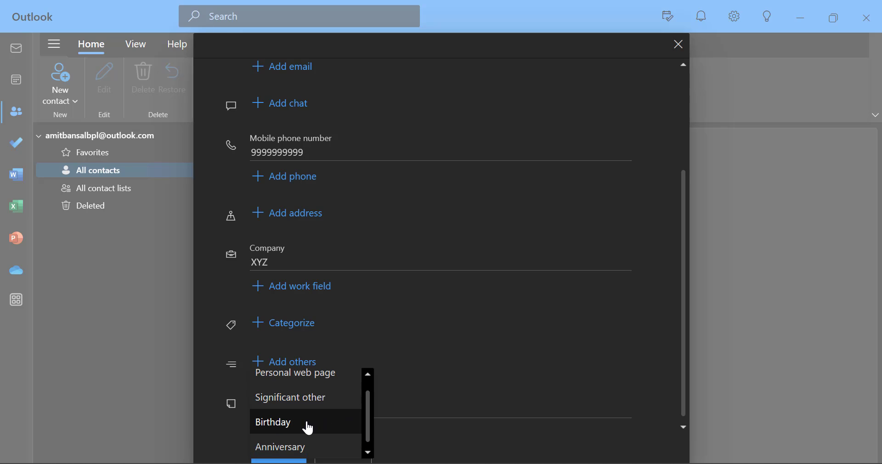
click(307, 423)
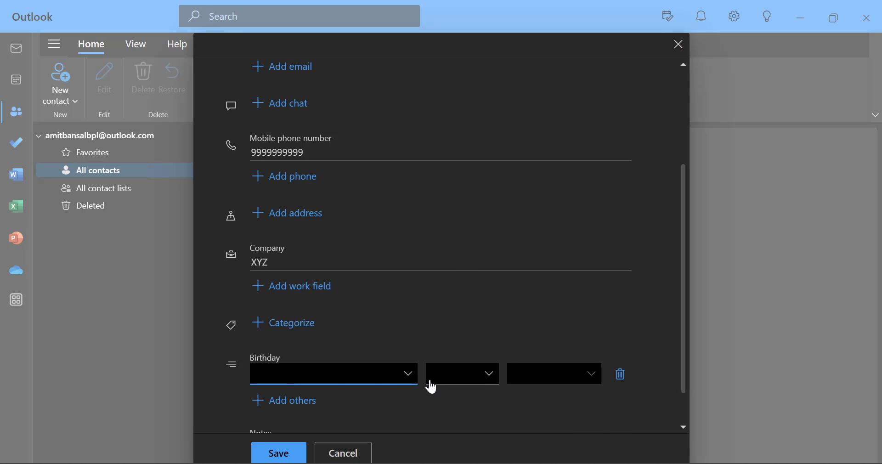
click(386, 385)
scroll(370, 299, down, 1)
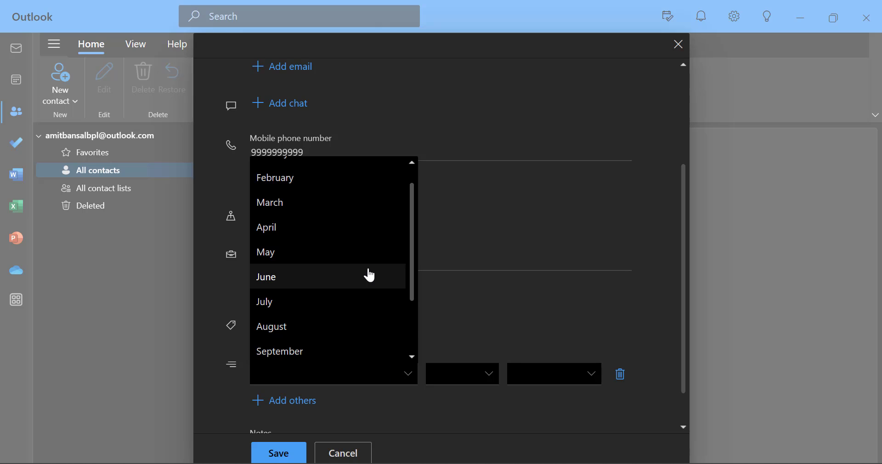
scroll(370, 275, down, 3)
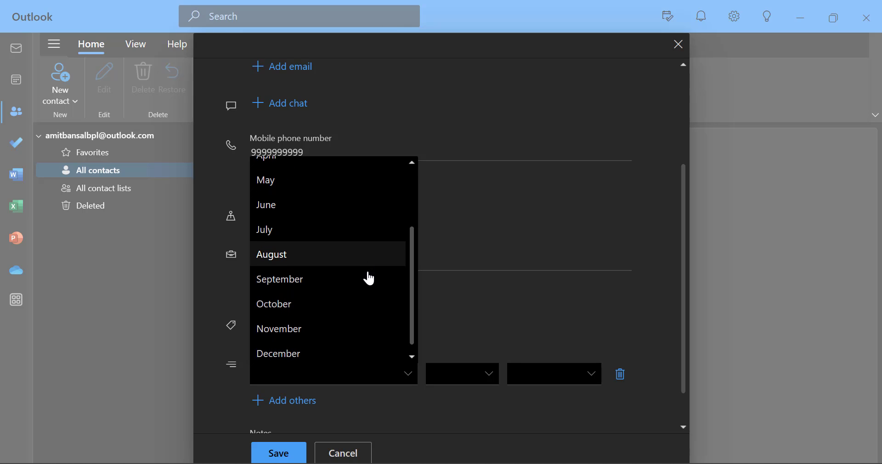
click(323, 360)
Set the birthday day to 31 and year to 2023, then save the contact.
click(495, 385)
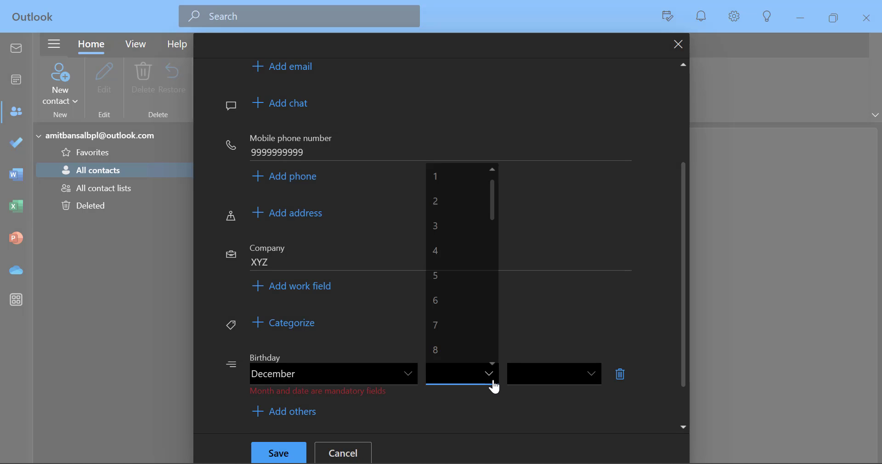
scroll(474, 290, down, 10)
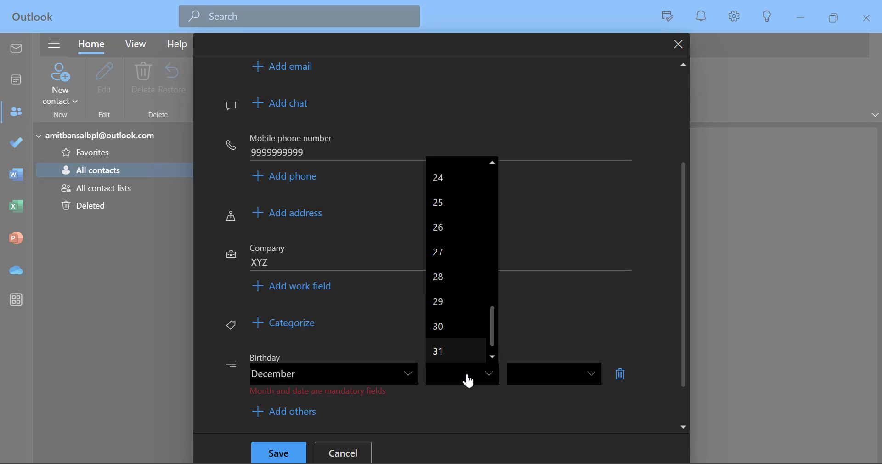
click(457, 354)
click(528, 375)
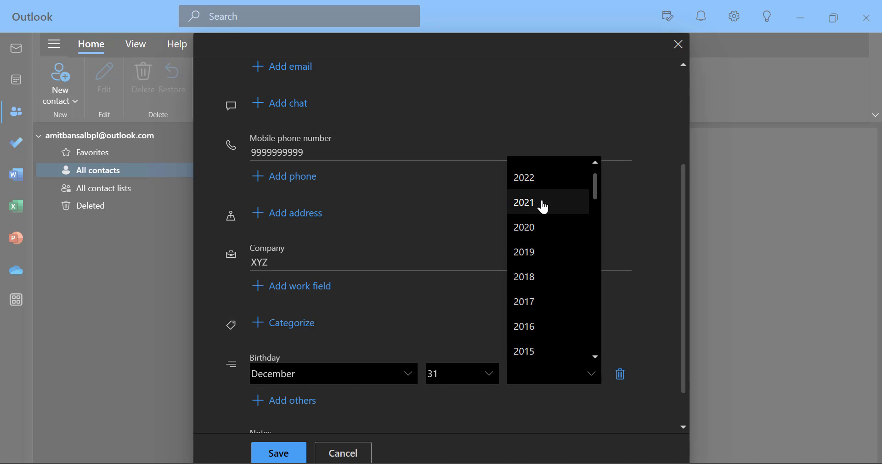
scroll(542, 230, up, 1)
click(542, 171)
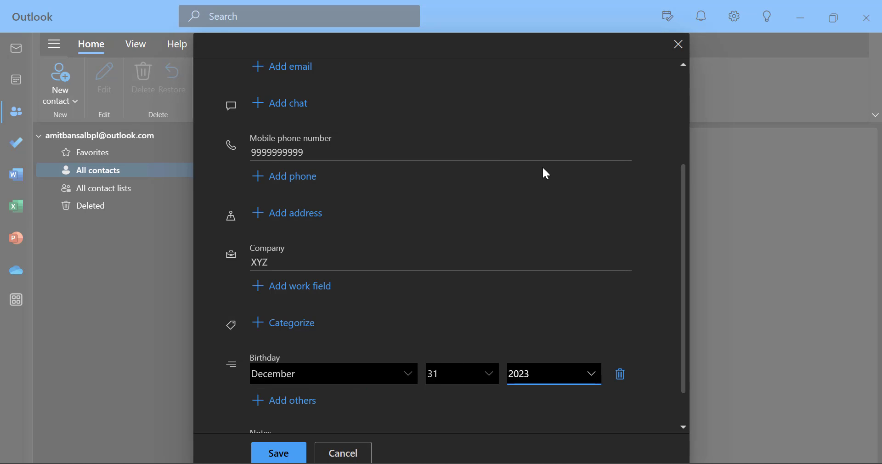
click(278, 453)
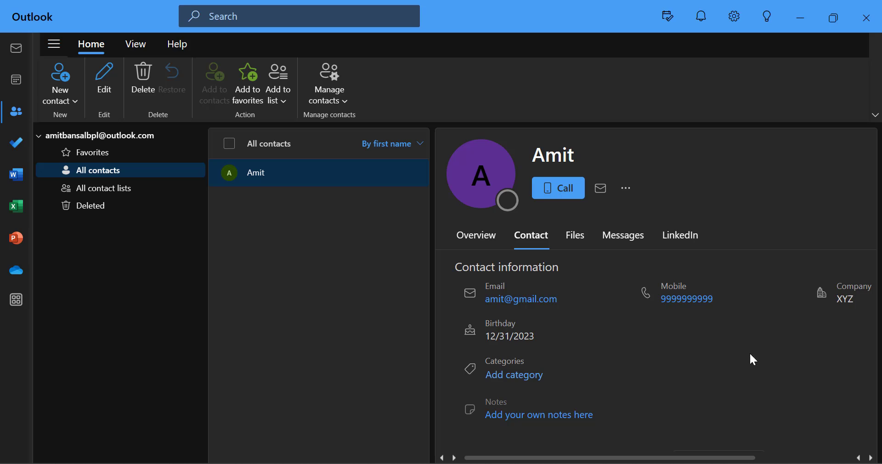
scroll(697, 362, down, 1)
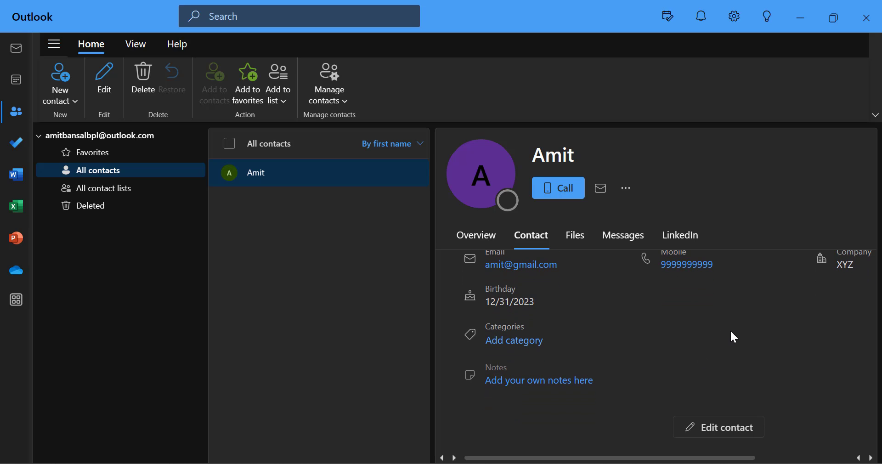
scroll(731, 332, up, 1)
scroll(691, 407, down, 1)
Switch to the calendar and view the December 31 birthday event's details.
click(18, 84)
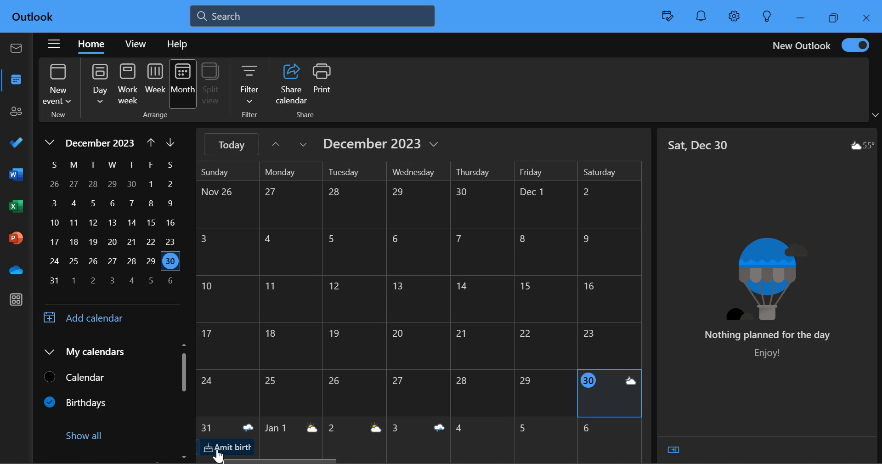
click(219, 453)
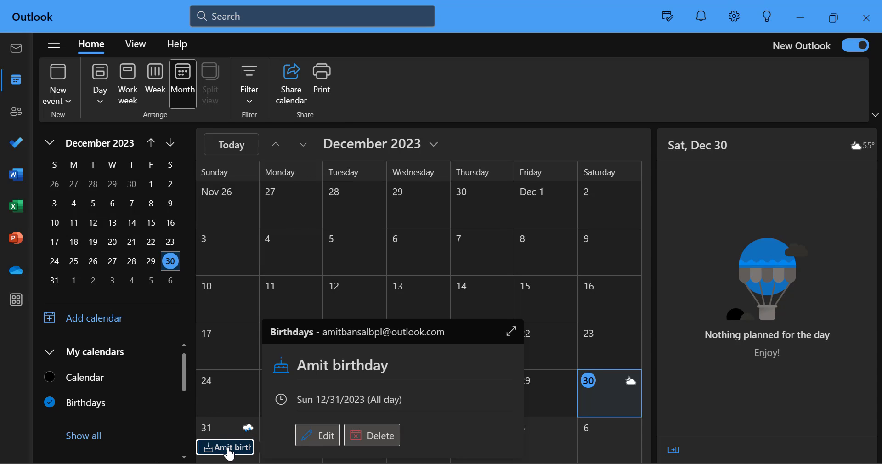
click(228, 448)
click(230, 453)
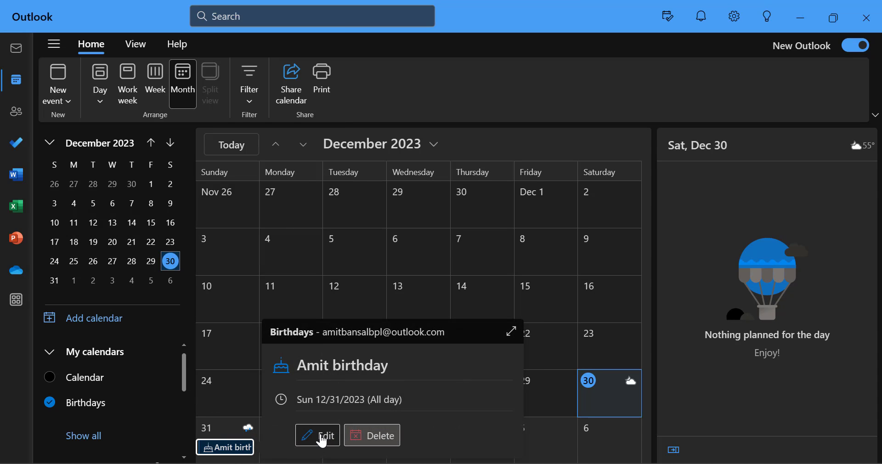
Open the birthday's contact for editing, cancel without changes, and close the event card.
click(321, 439)
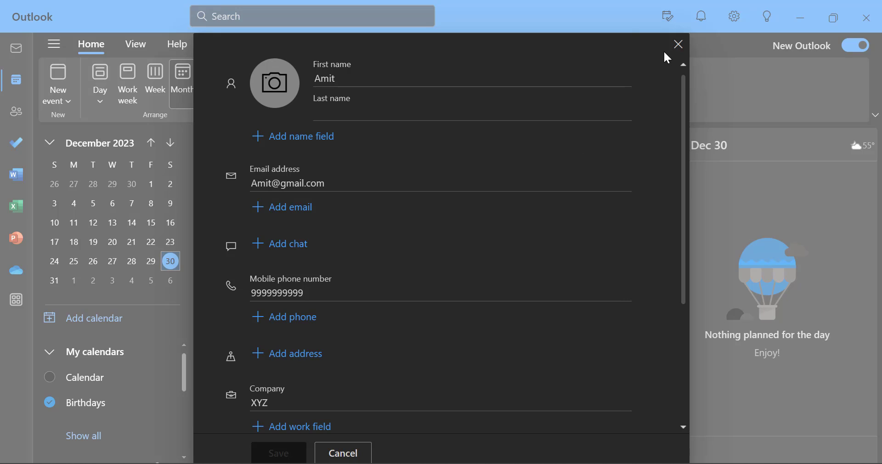
click(684, 51)
click(230, 450)
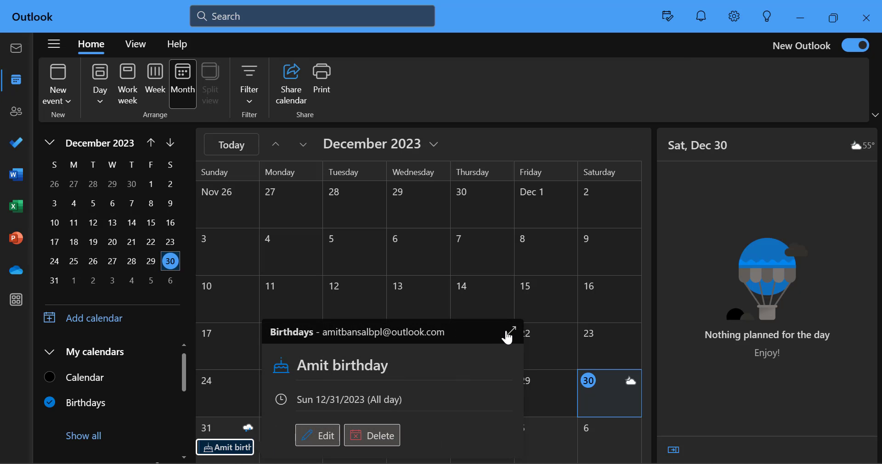
click(360, 264)
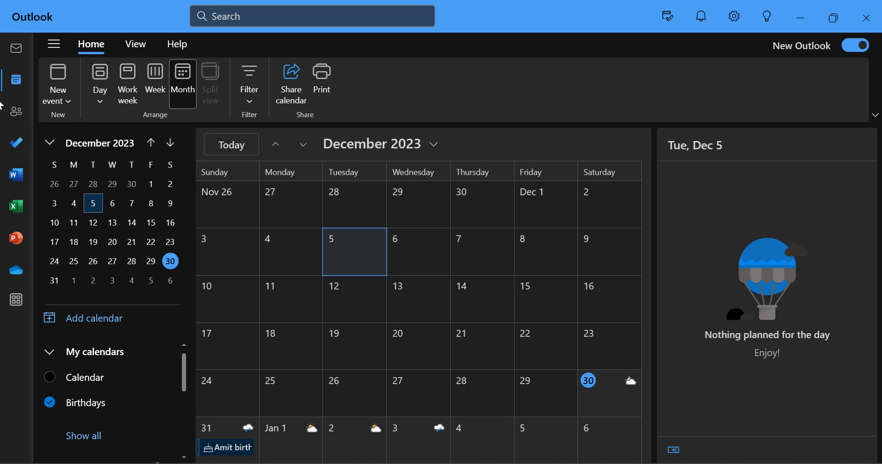
Create a new calendar event from Mail titled 'Birthday' plus the contact's first name.
click(17, 52)
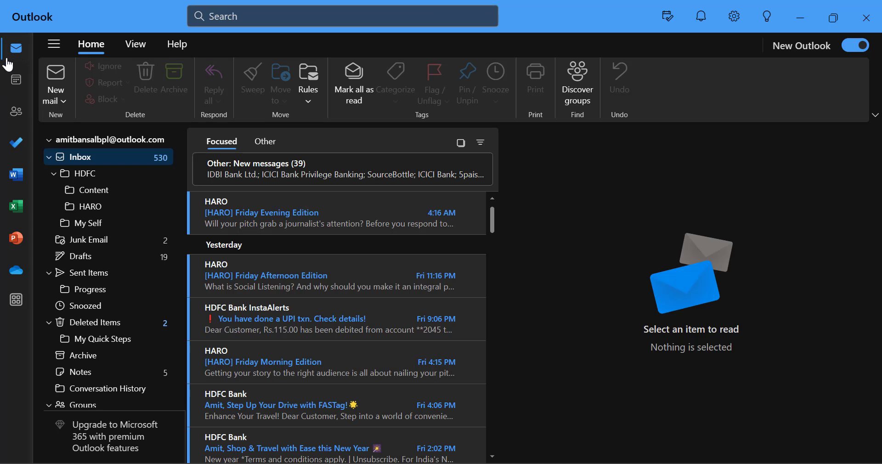
click(64, 101)
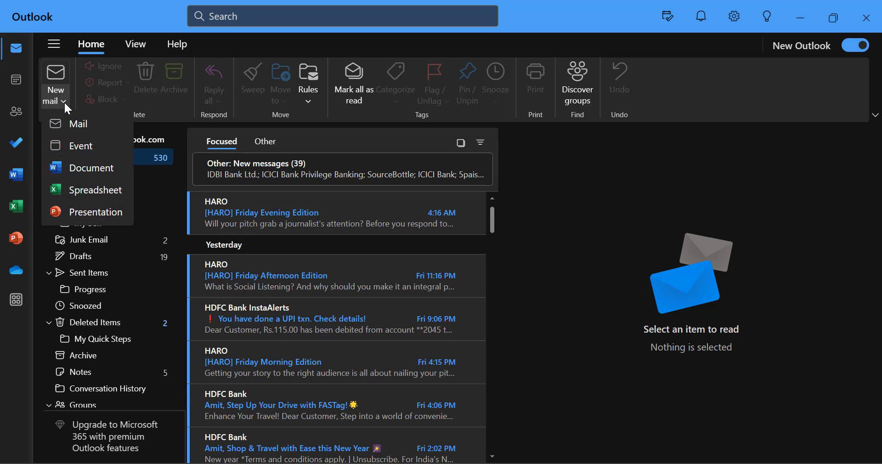
click(88, 147)
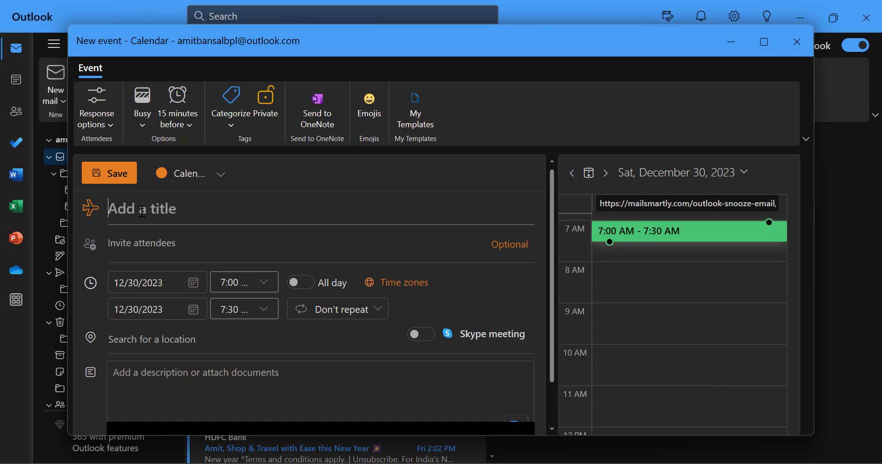
text(Bi)
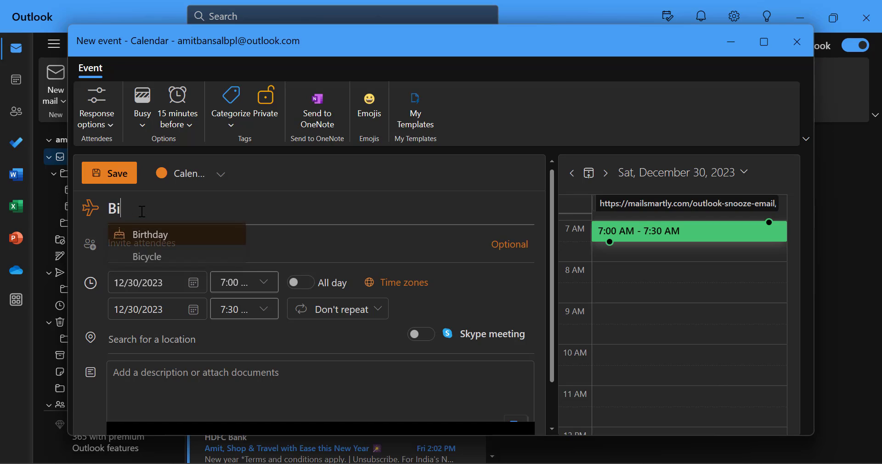
text(rthday Amit)
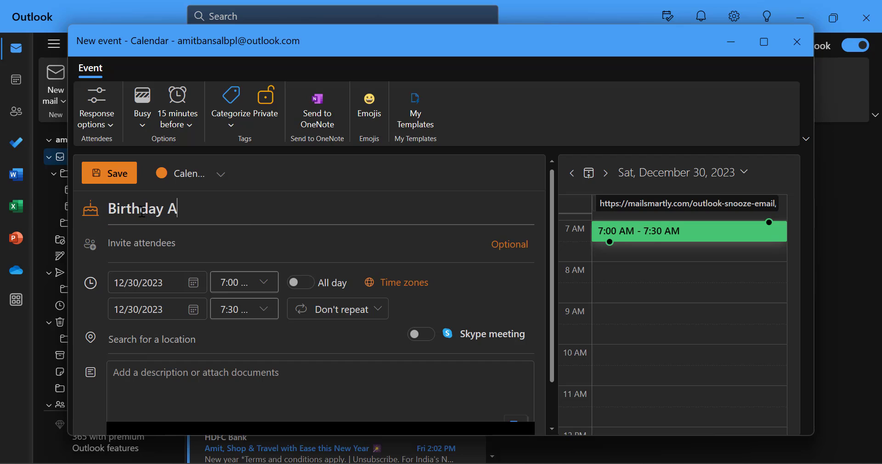
click(175, 245)
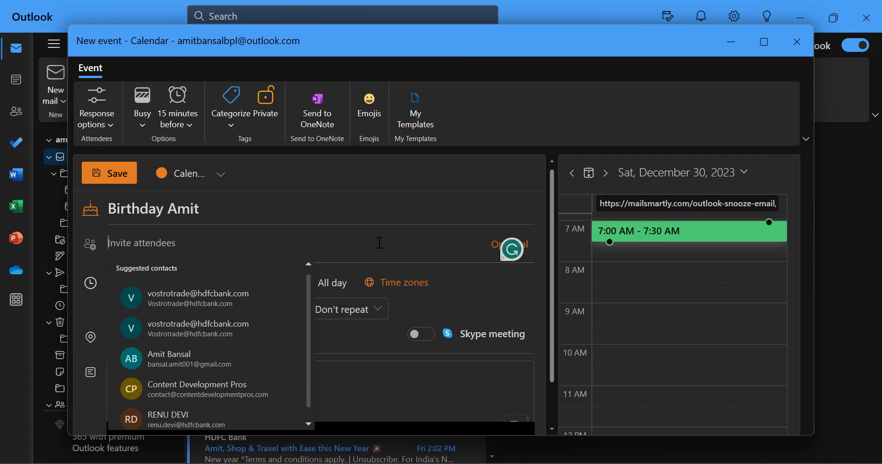
click(410, 213)
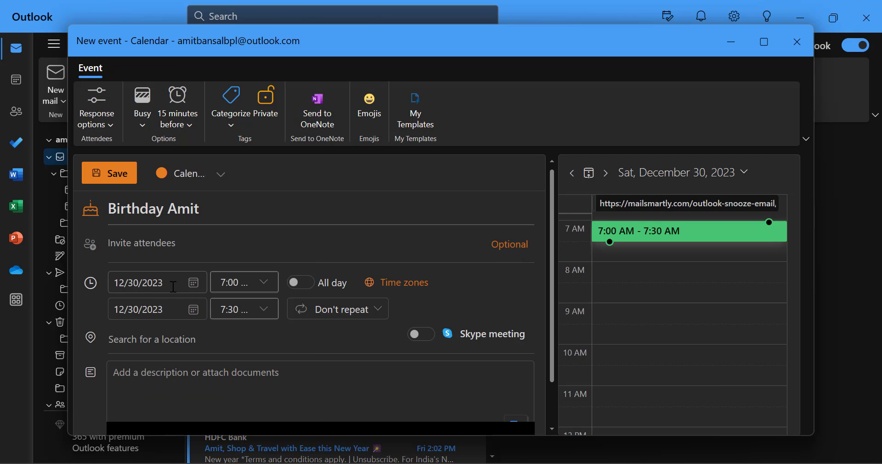
Move the event to December 31 and make it repeat yearly.
click(194, 285)
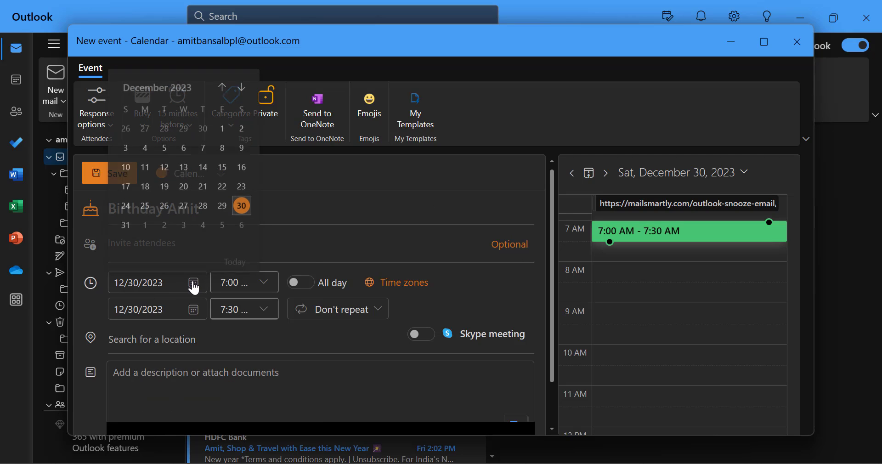
click(125, 224)
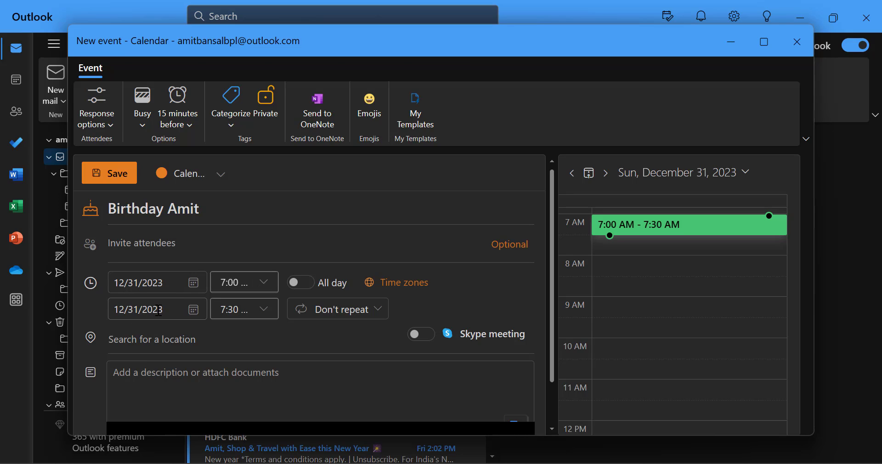
click(380, 315)
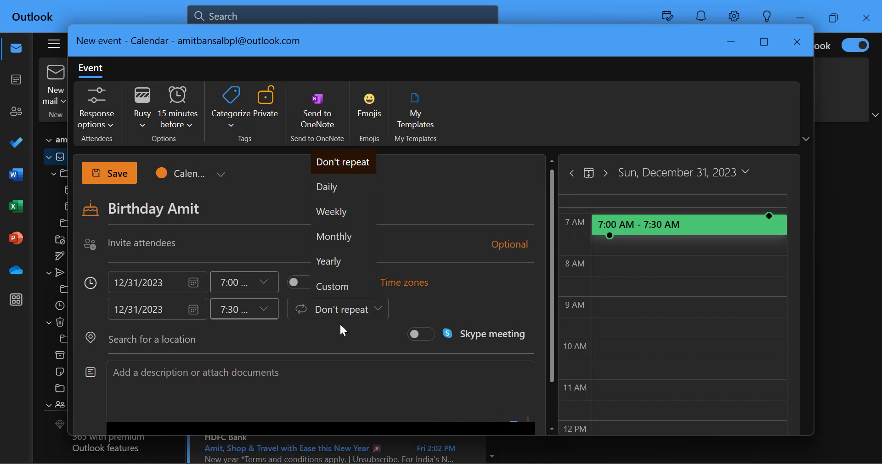
click(340, 262)
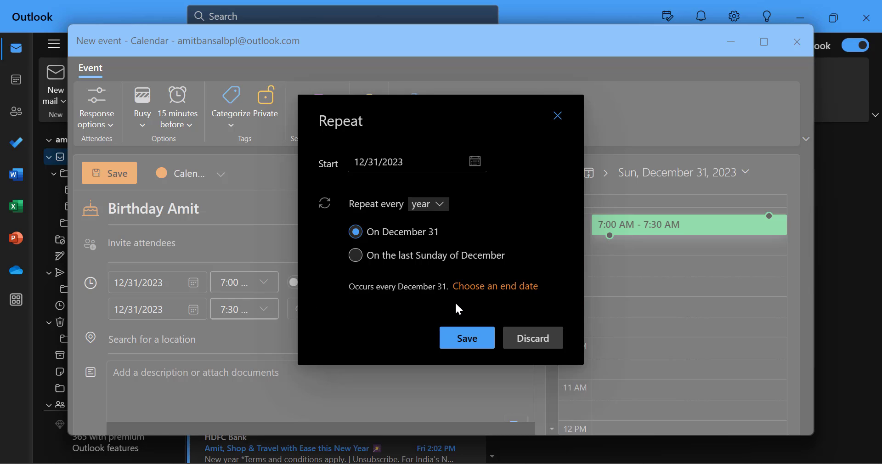
click(466, 335)
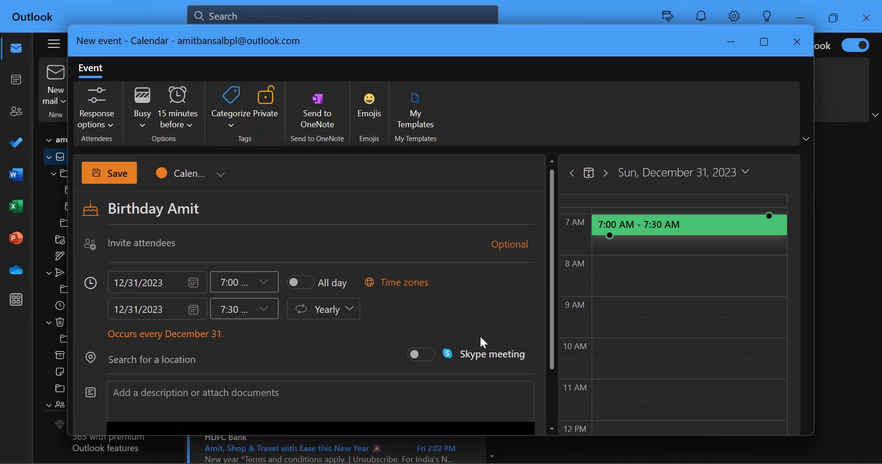
Review the rest of the event form and save the birthday event.
scroll(460, 327, down, 2)
scroll(450, 321, up, 1)
scroll(180, 352, down, 1)
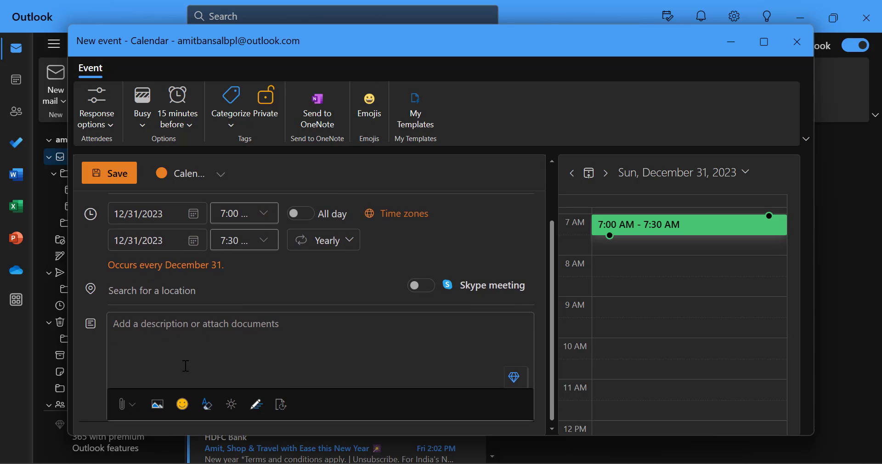
click(181, 331)
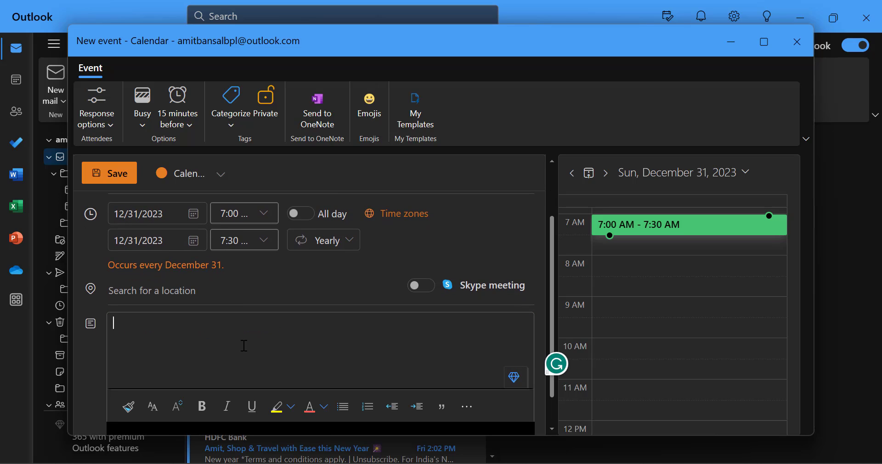
scroll(342, 323, up, 3)
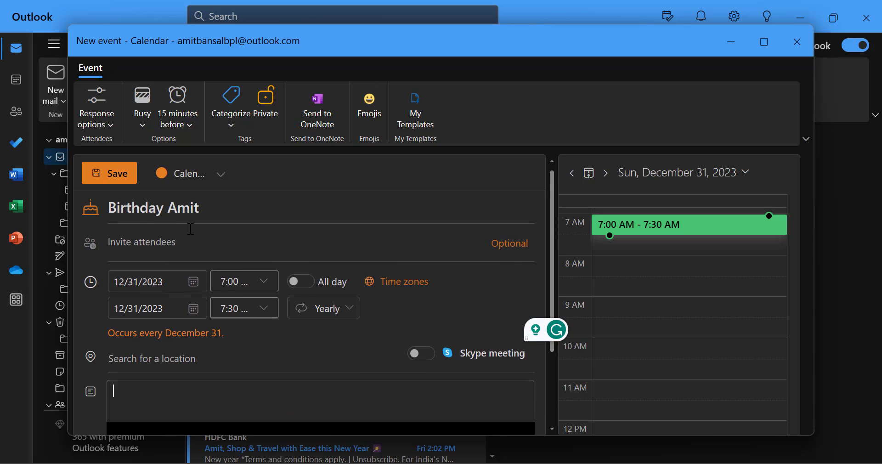
click(109, 173)
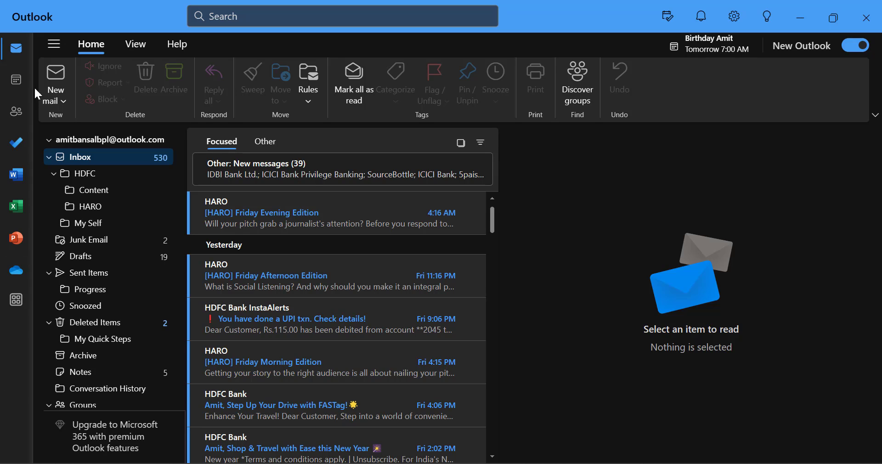
Open the calendar and view December 31's all-day birthday and 7:00 AM recurring birthday event.
click(18, 81)
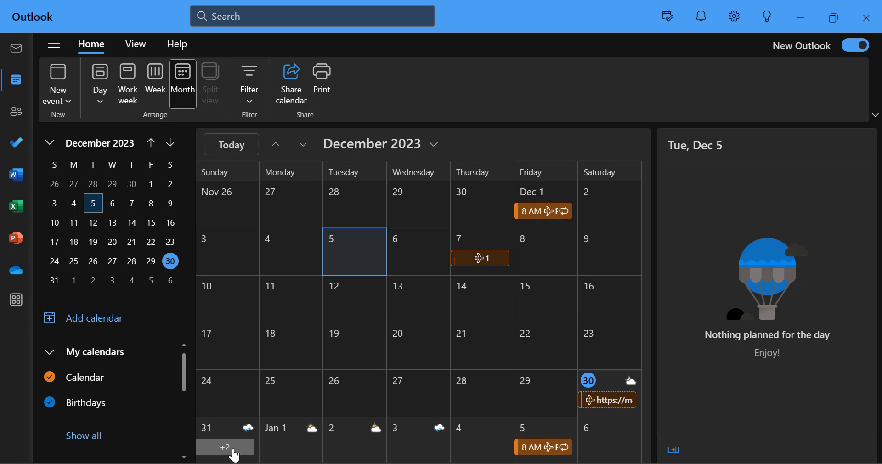
click(234, 454)
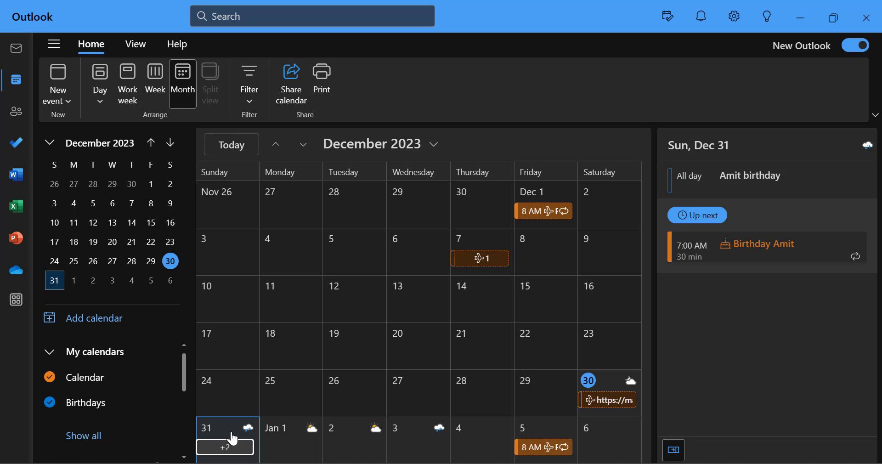
double_click(227, 435)
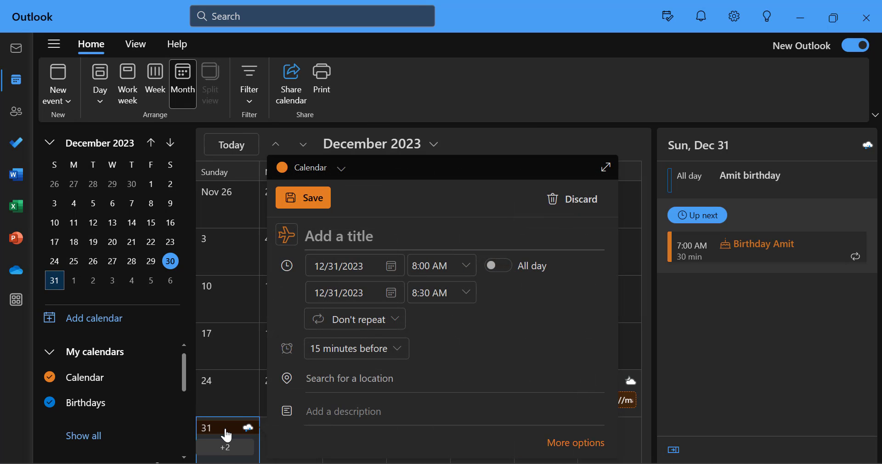
click(512, 85)
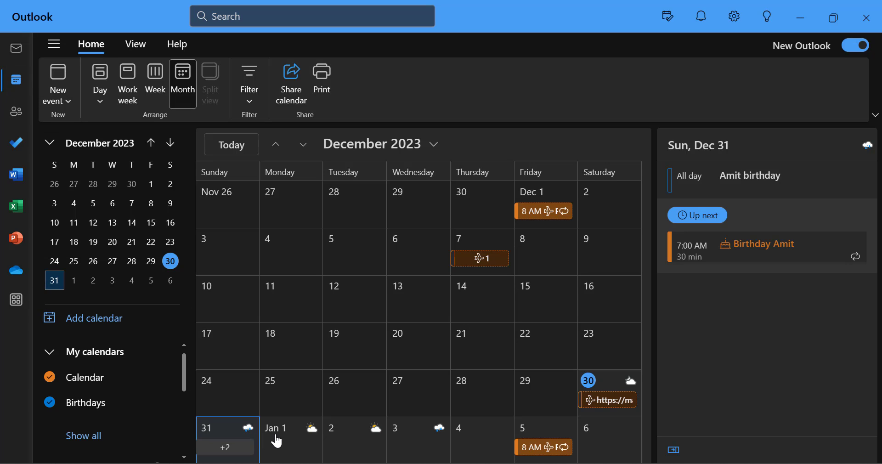
Select Tuesday, January 2, open a new event draft there, and close it without saving.
click(341, 445)
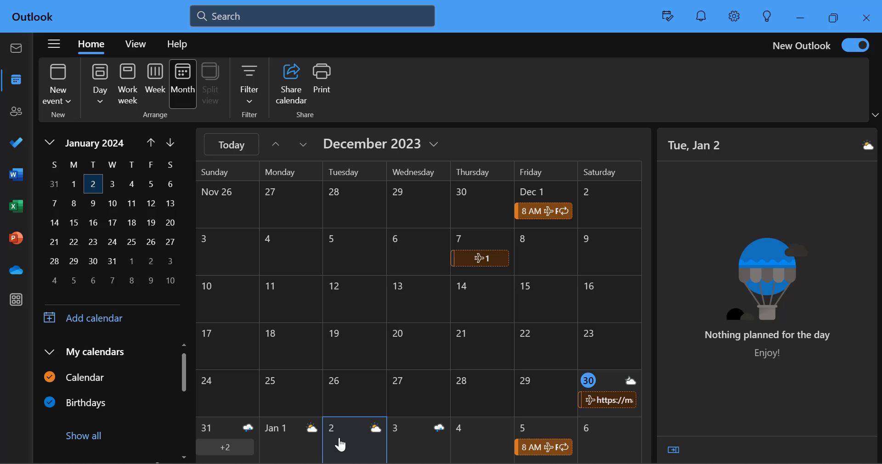
double_click(341, 445)
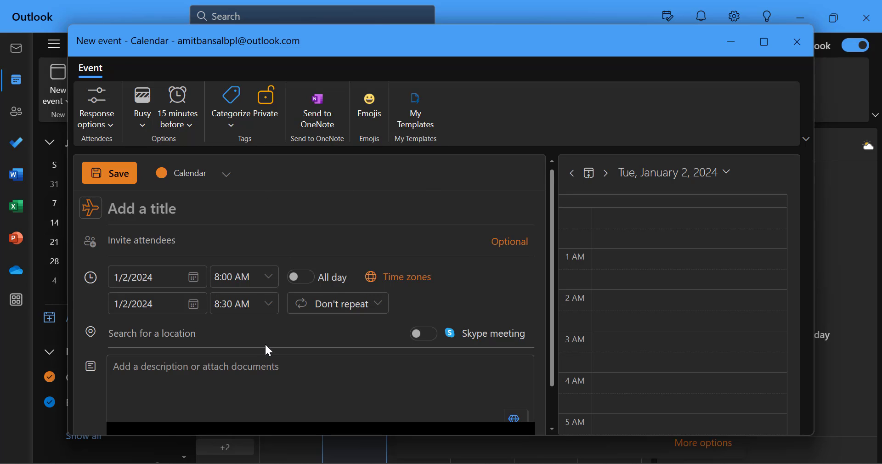
scroll(301, 304, down, 1)
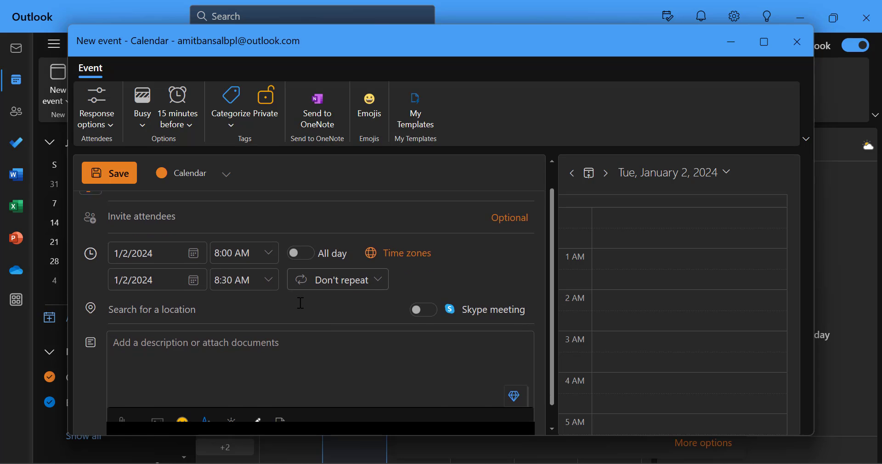
scroll(301, 304, up, 1)
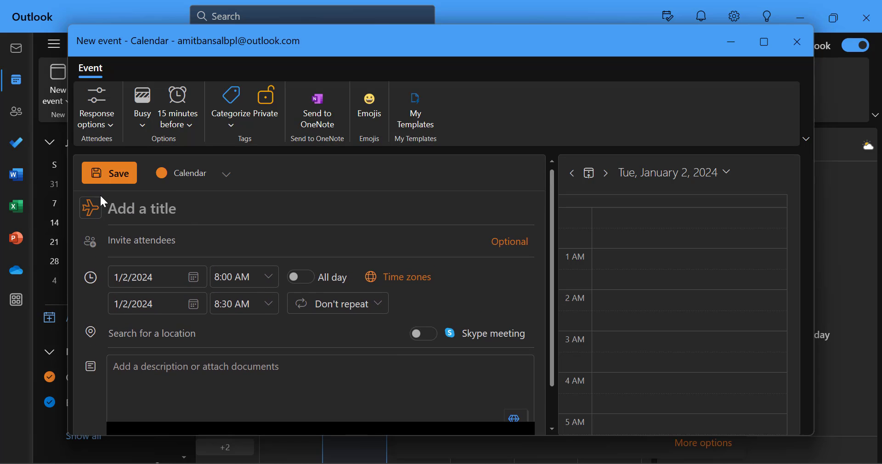
click(801, 46)
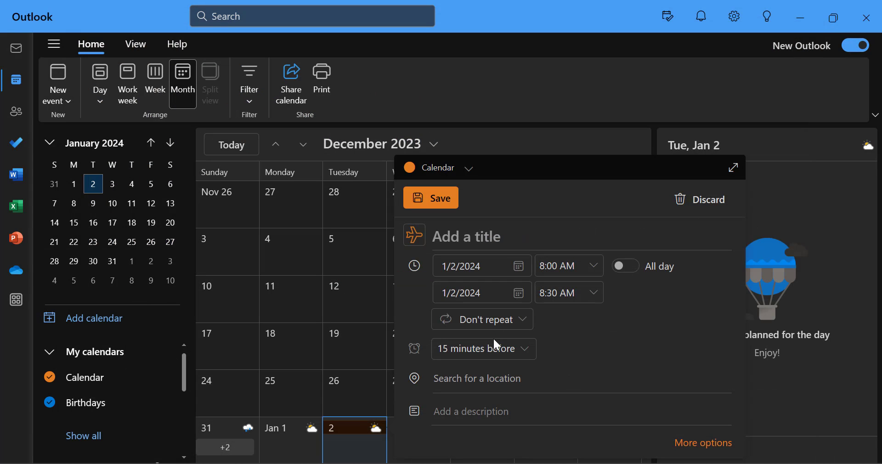
click(720, 111)
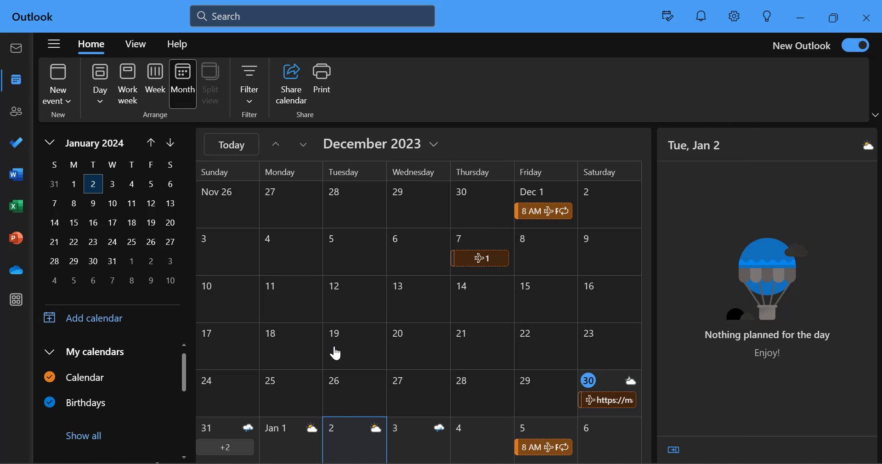